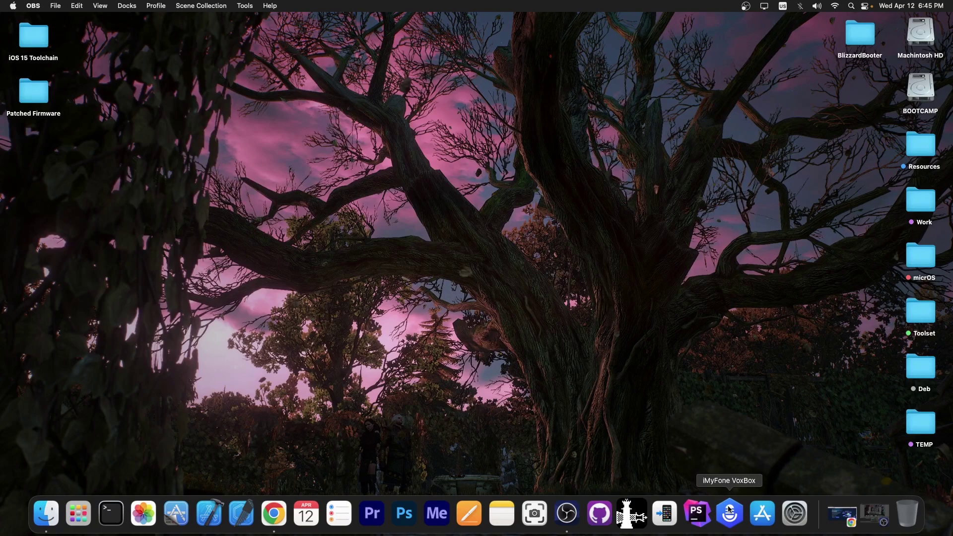
- Bring up the VoxBox product page in Chrome and scroll through its voice grid and Text-to-Speech section
left_click(729, 510)
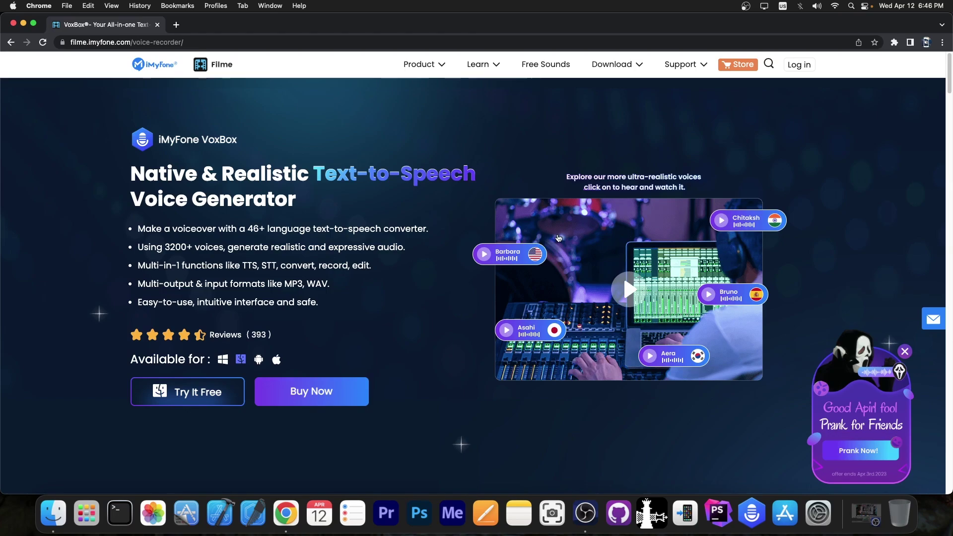
scroll(546, 238, "down", 15)
scroll(300, 296, "down", 5)
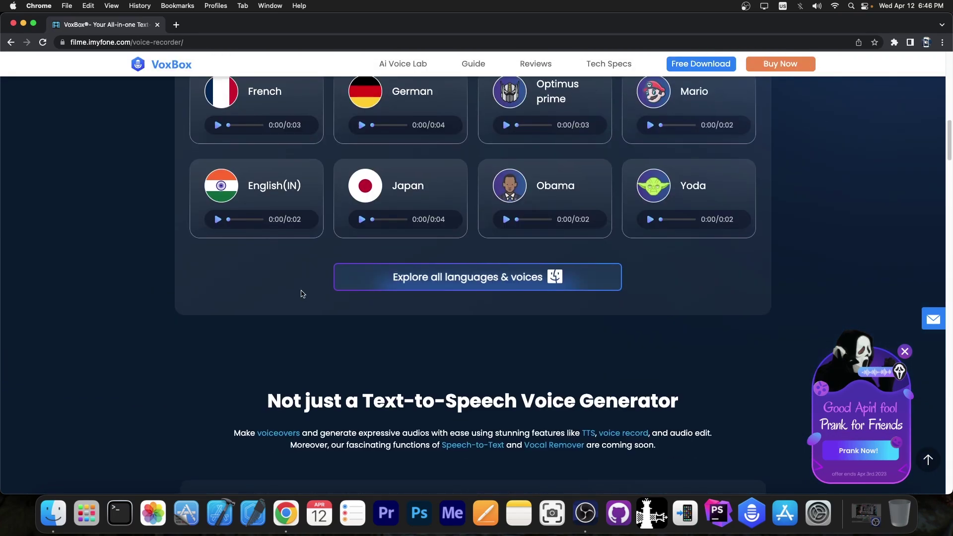
scroll(252, 281, "down", 1)
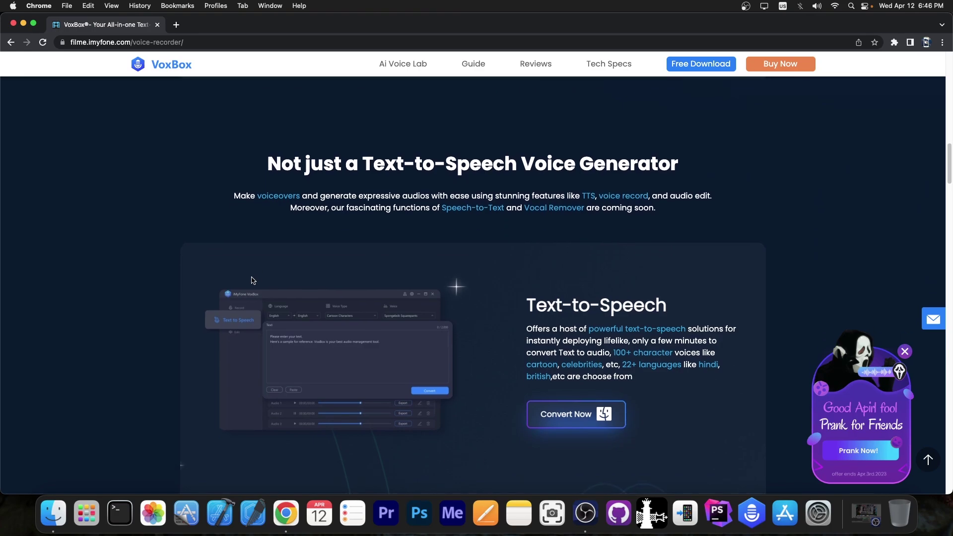
scroll(252, 281, "up", 20)
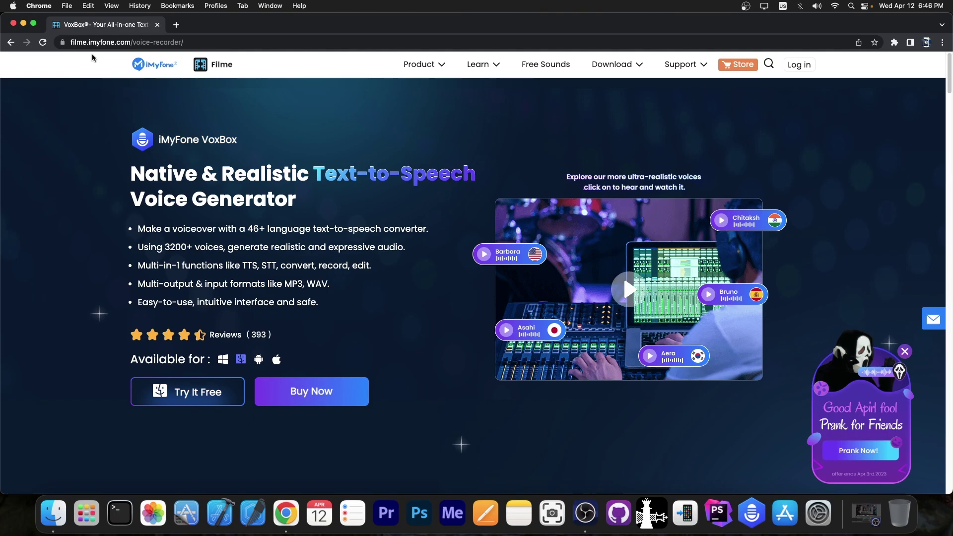
- Minimize Chrome, launch VoxBox, type the test text 'khpjngokhg', then clear the text box
left_click(23, 23)
left_click(731, 512)
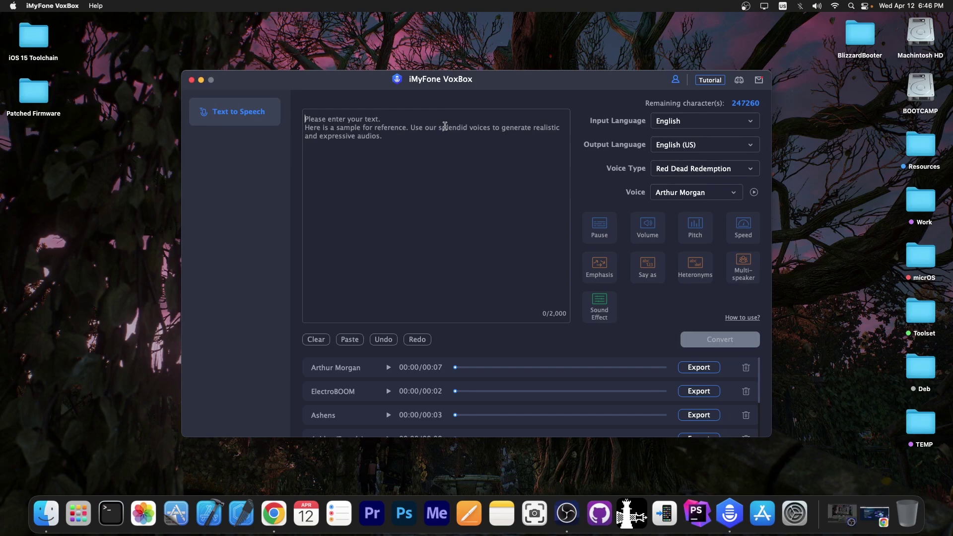
type("khpjngokhg")
key("super+a")
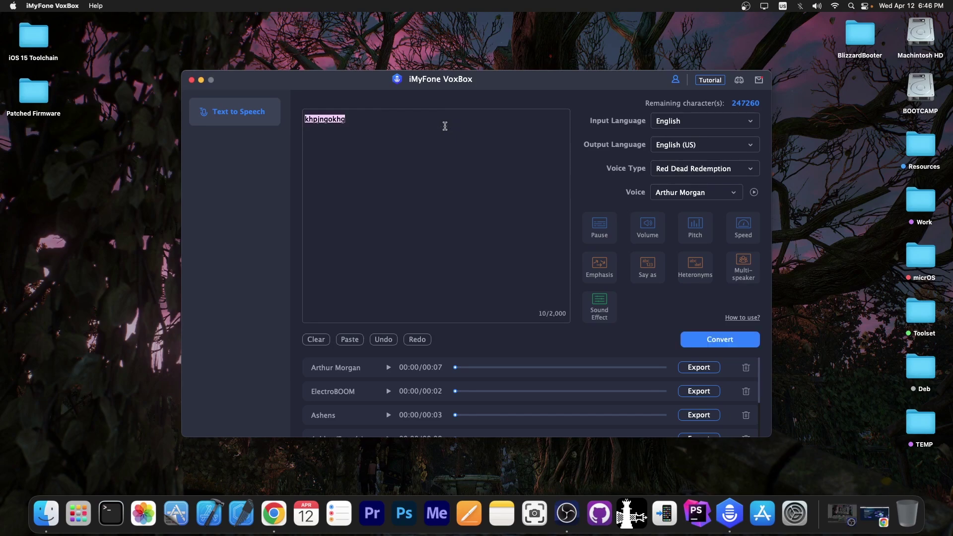
left_click(445, 126)
key("super+a")
key("BackSpace")
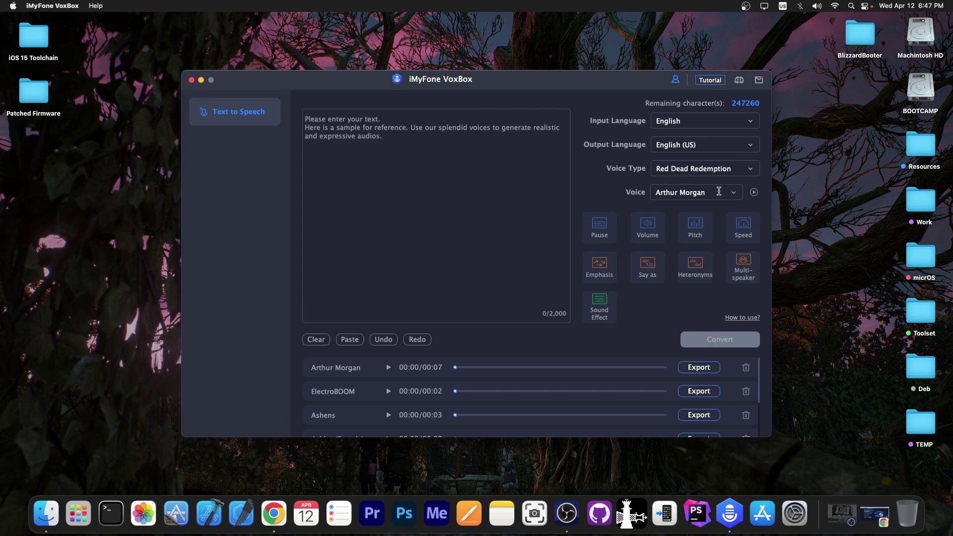
- Switch the Voice Type from Red Dead Redemption to All Voices
left_click(703, 192)
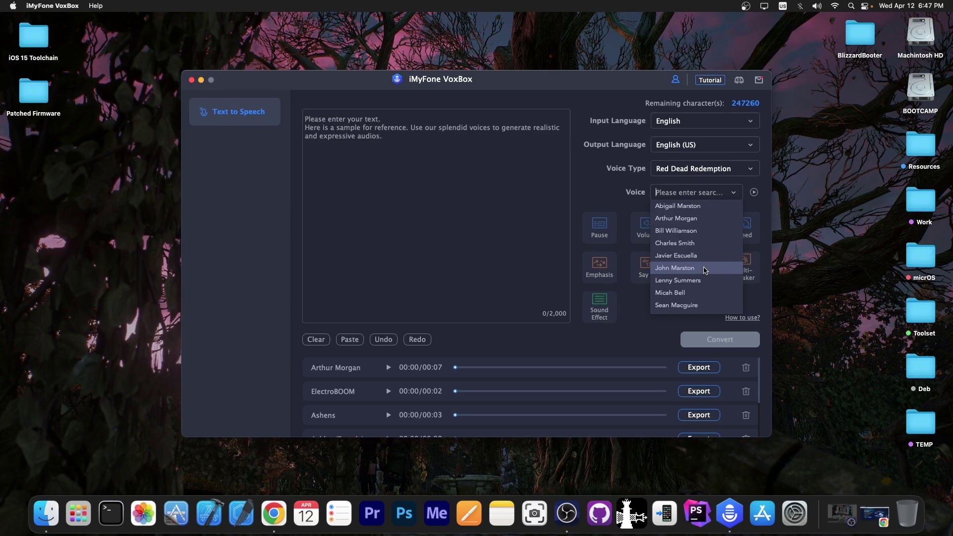
left_click(705, 169)
scroll(709, 203, "up", 10)
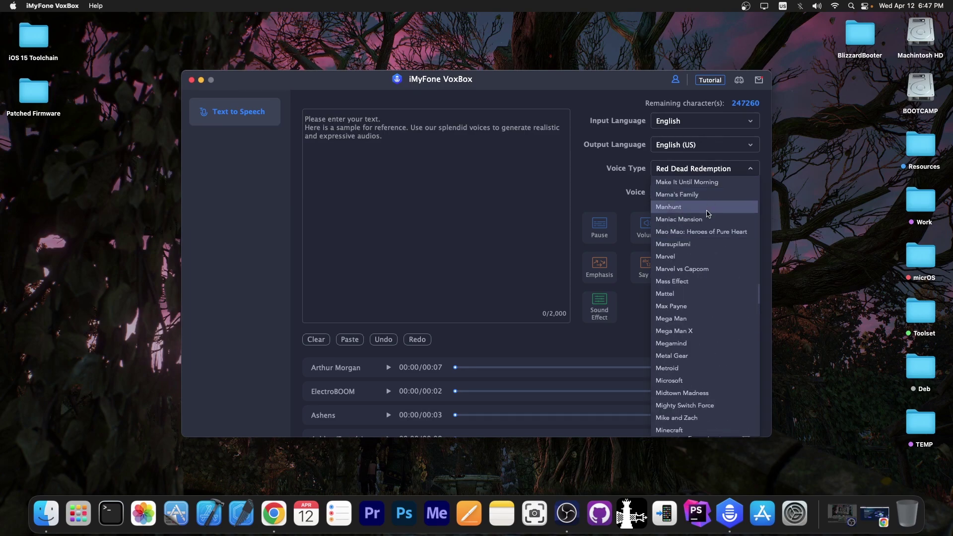
scroll(708, 213, "up", 5)
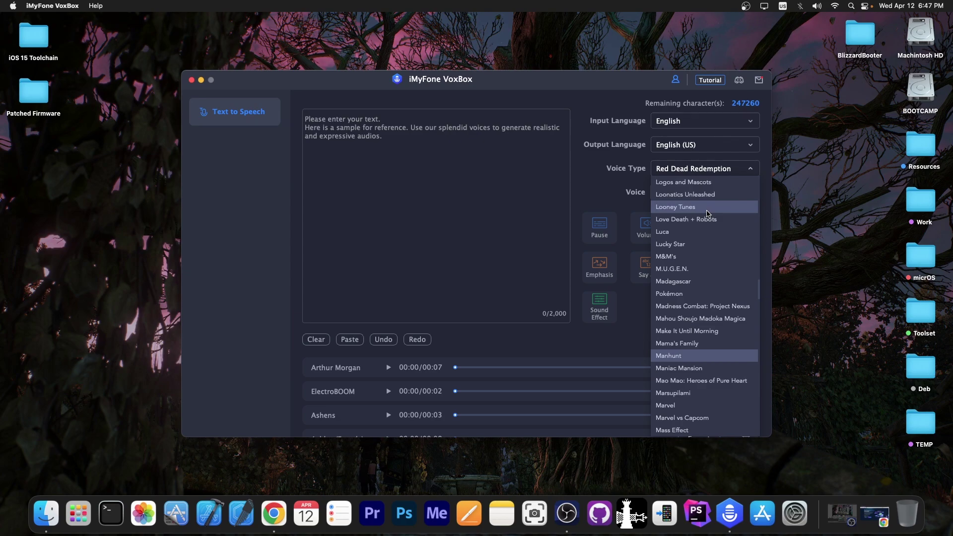
left_click(705, 168)
left_click(703, 182)
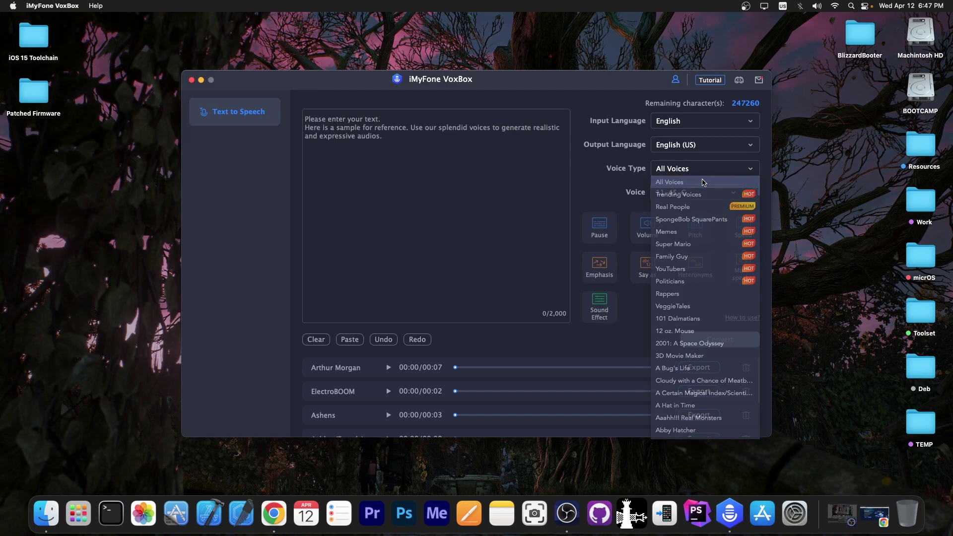
- Scroll through the full All Voices list and close it without choosing a voice
left_click(705, 192)
scroll(709, 208, "down", 10)
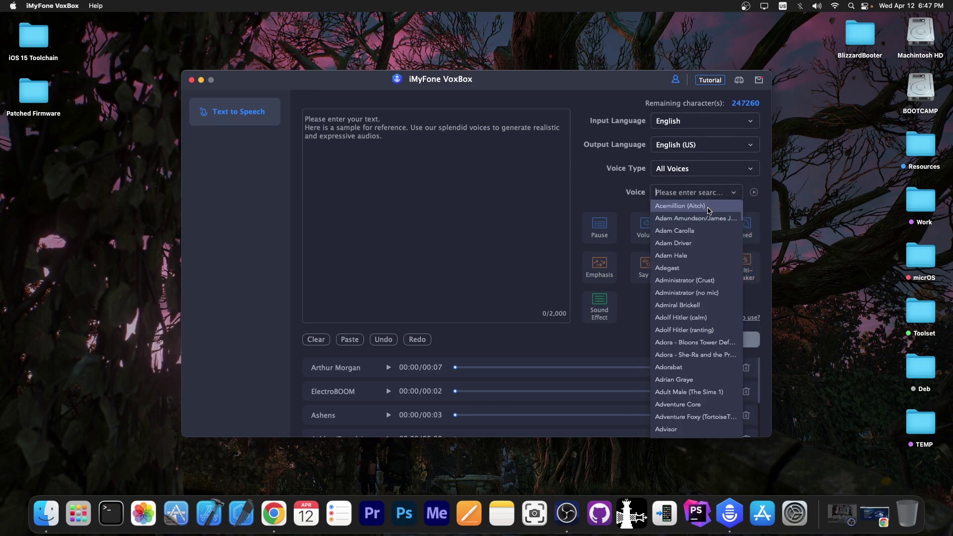
scroll(709, 211, "down", 15)
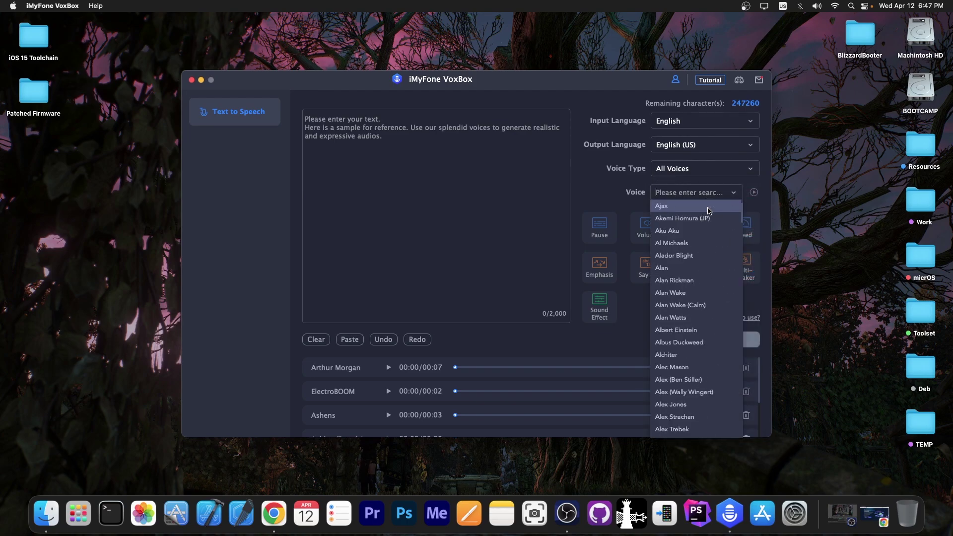
scroll(709, 211, "down", 15)
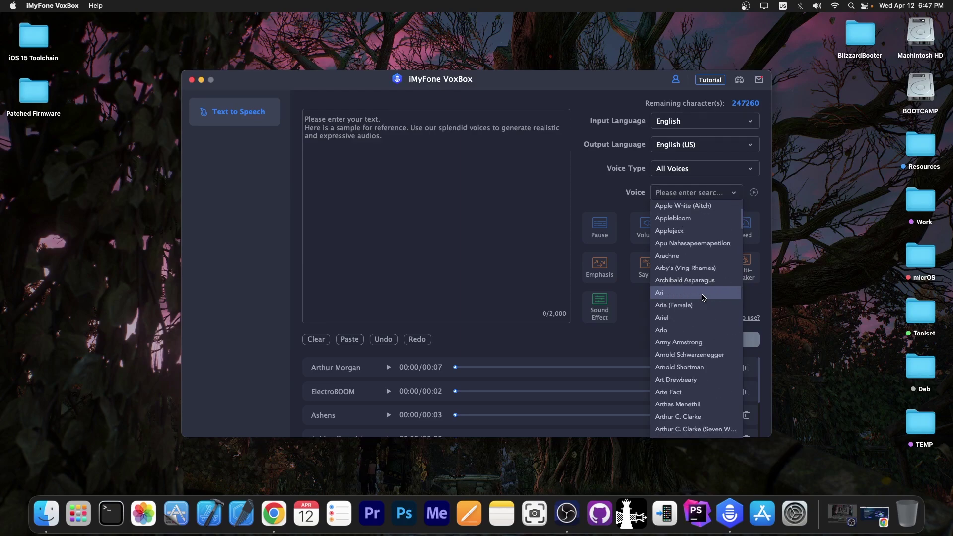
scroll(703, 297, "down", 15)
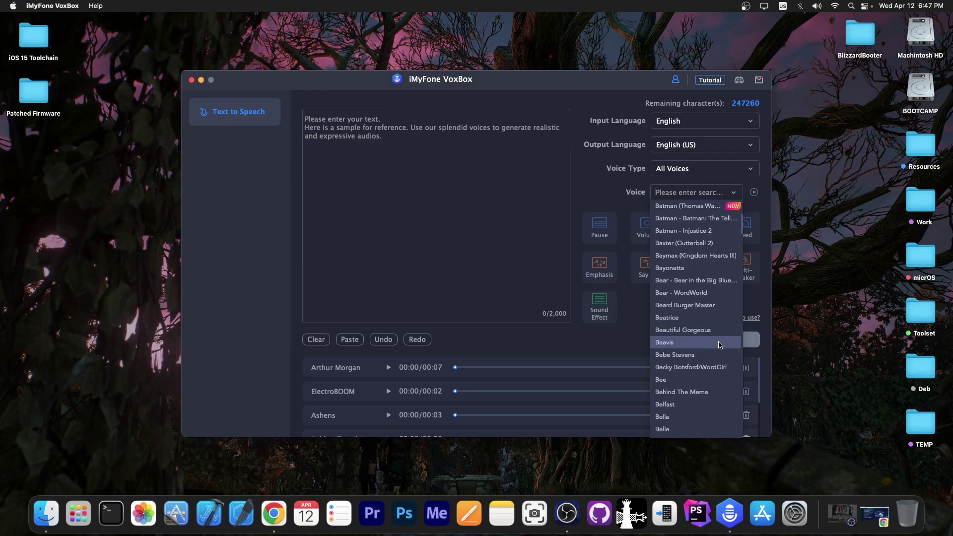
left_click(494, 261)
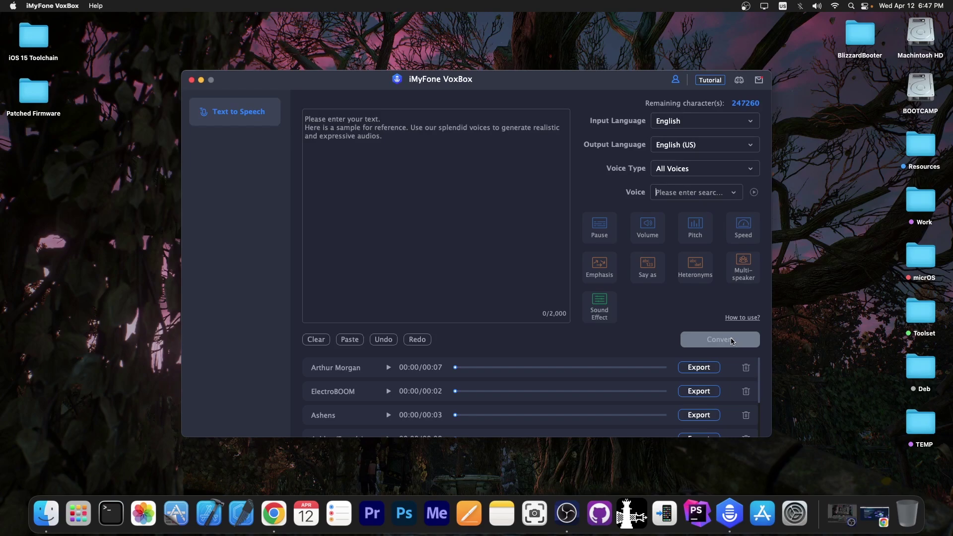
- Play the saved Arthur Morgan clip, then the ElectroBOOM clip
left_click(389, 369)
left_click(389, 393)
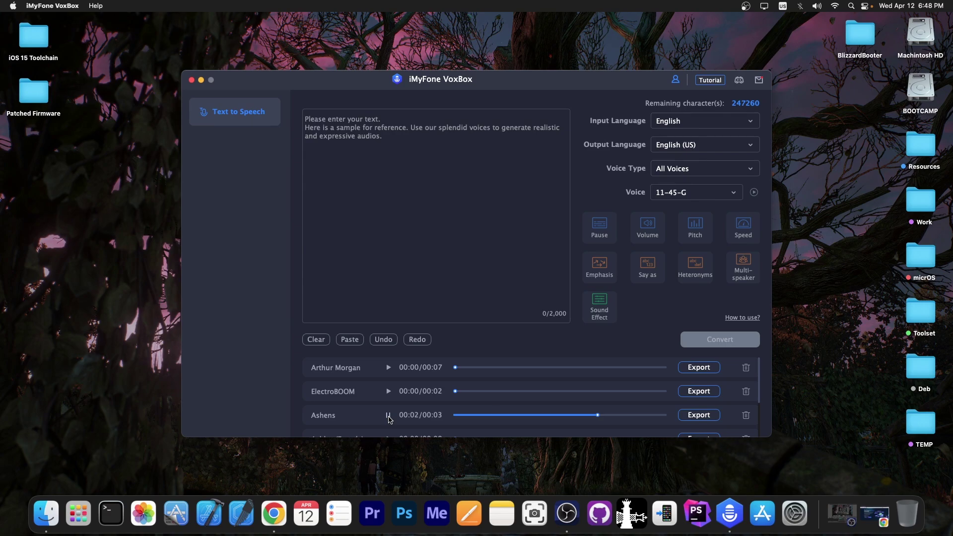
- Scroll down to play the Agent 47 clip, then place the cursor in the empty text box
scroll(388, 417, "down", 3)
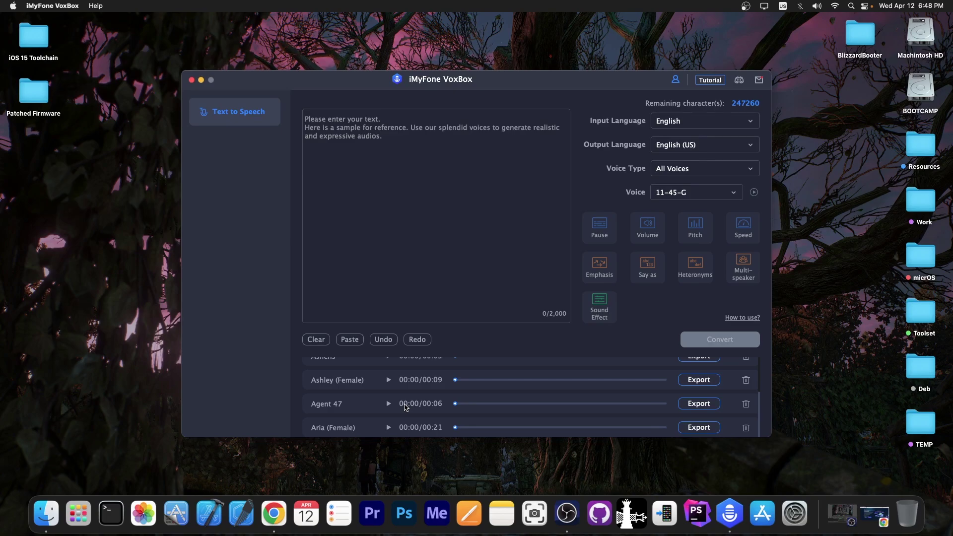
left_click(389, 404)
left_click(448, 206)
- Paste the 96-character 'Hello everyone…' sentence and scroll the Voice Type list toward Real People
type("Hello everyone. I believe you will all agree that my voice does sound fairly natural. Meme away.")
left_click(695, 192)
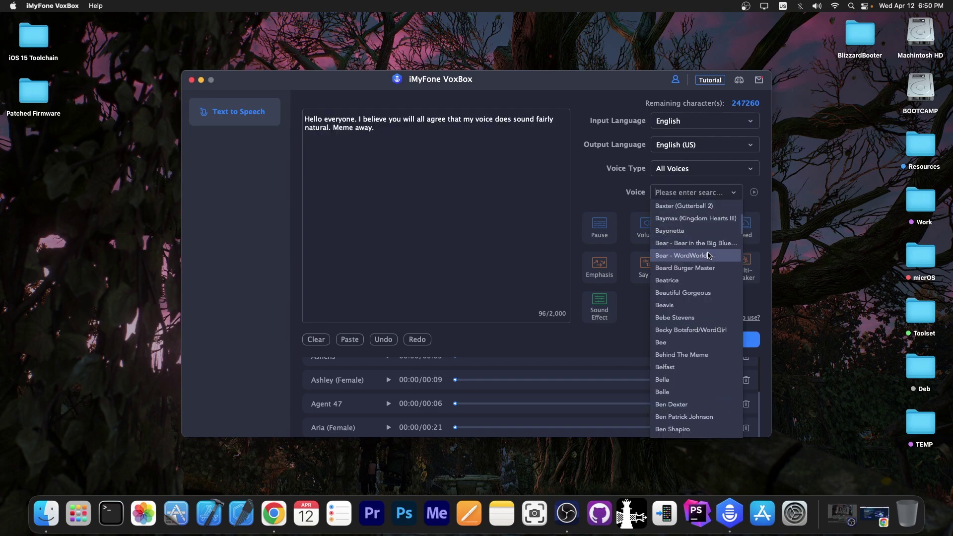
left_click(705, 169)
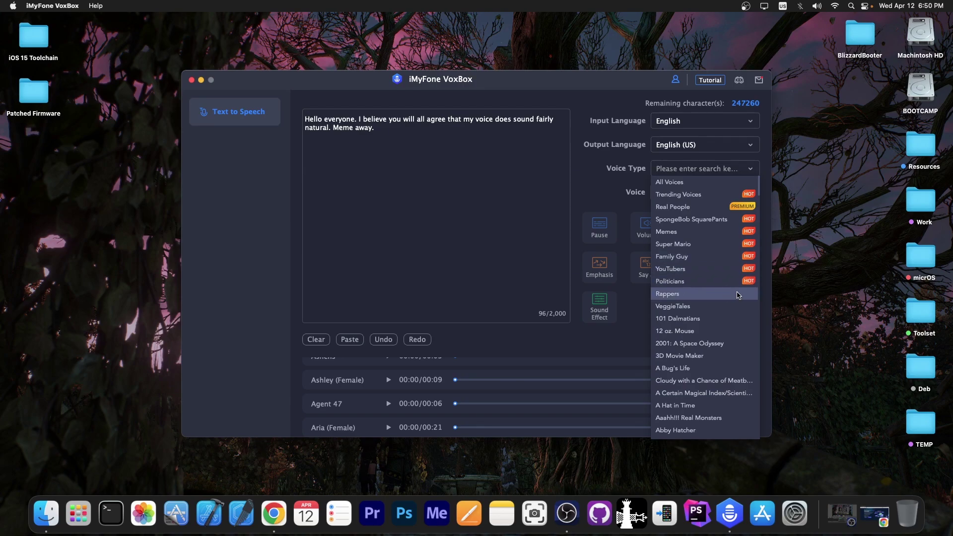
scroll(732, 347, "down", 10)
scroll(734, 384, "down", 5)
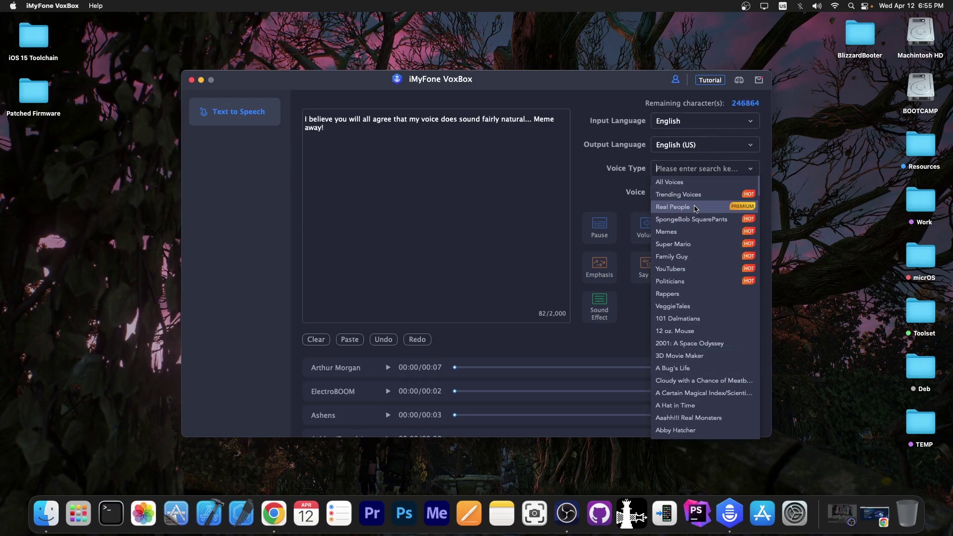
- Choose the Real People category and pick Terry (Male) from the voice picker
left_click(696, 209)
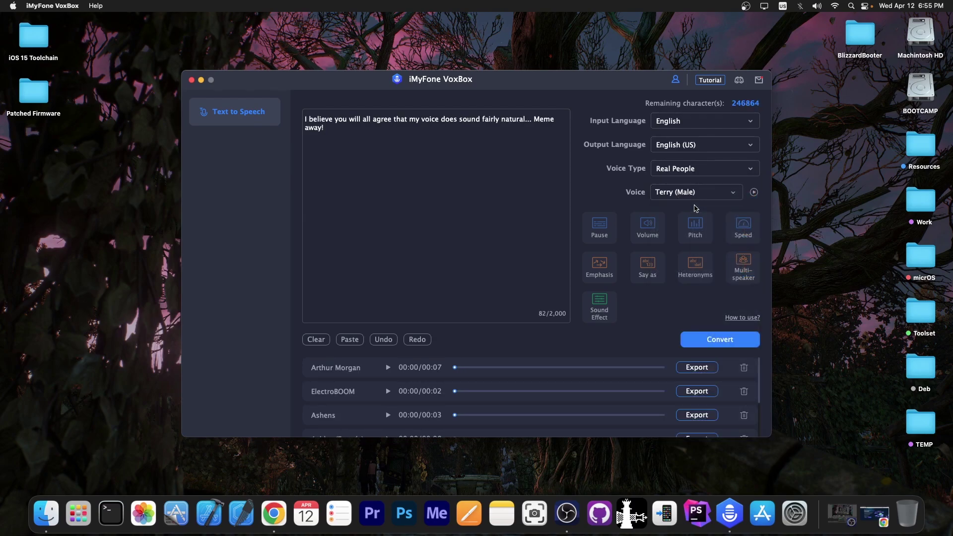
left_click(691, 198)
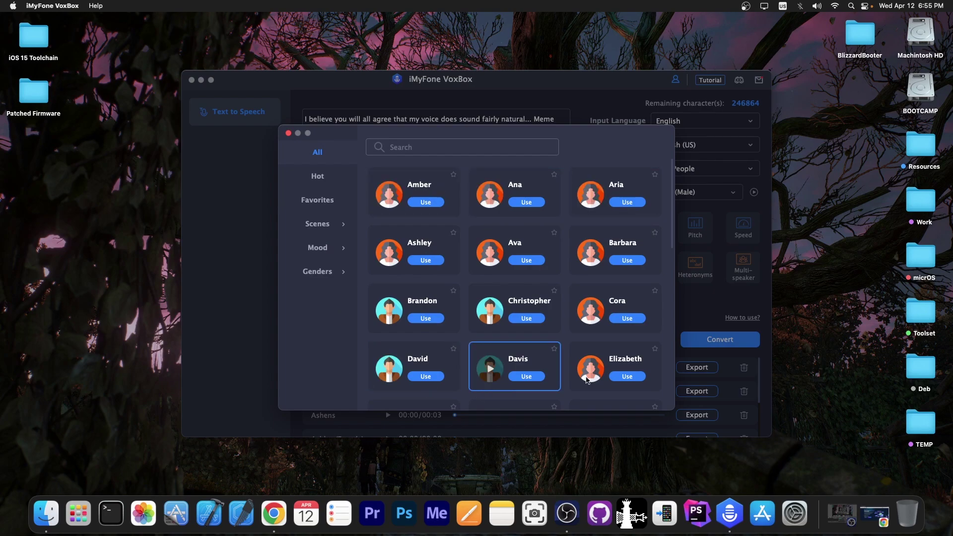
scroll(630, 336, "down", 10)
scroll(443, 330, "up", 10)
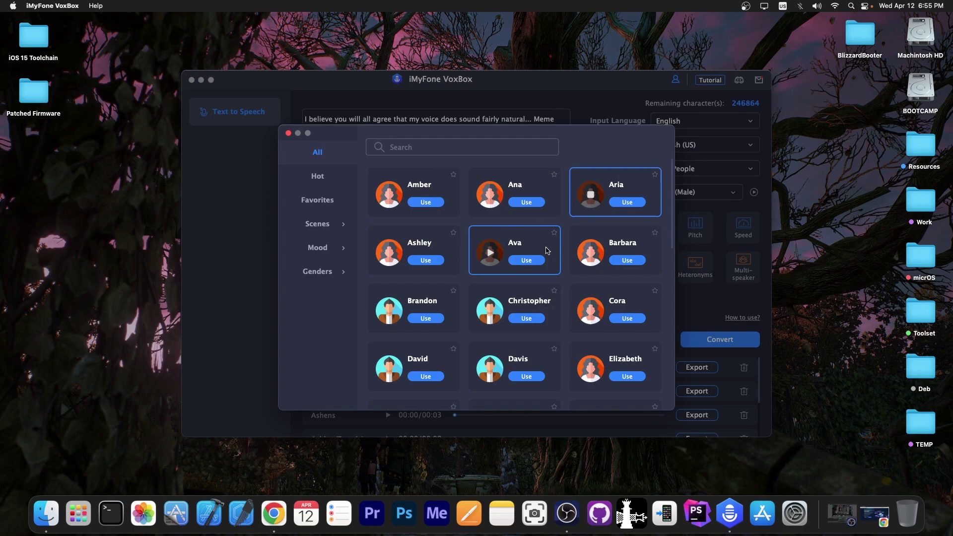
scroll(492, 278, "down", 10)
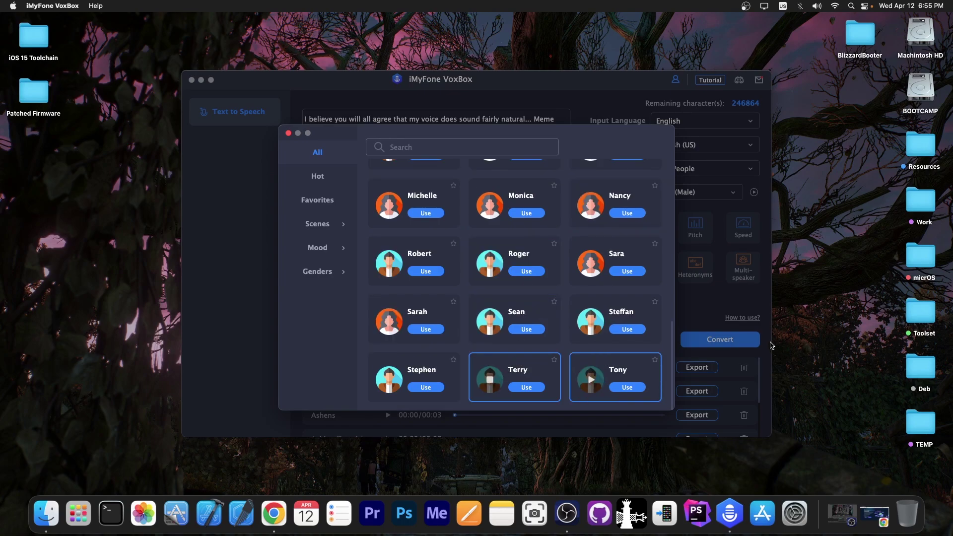
left_click(526, 387)
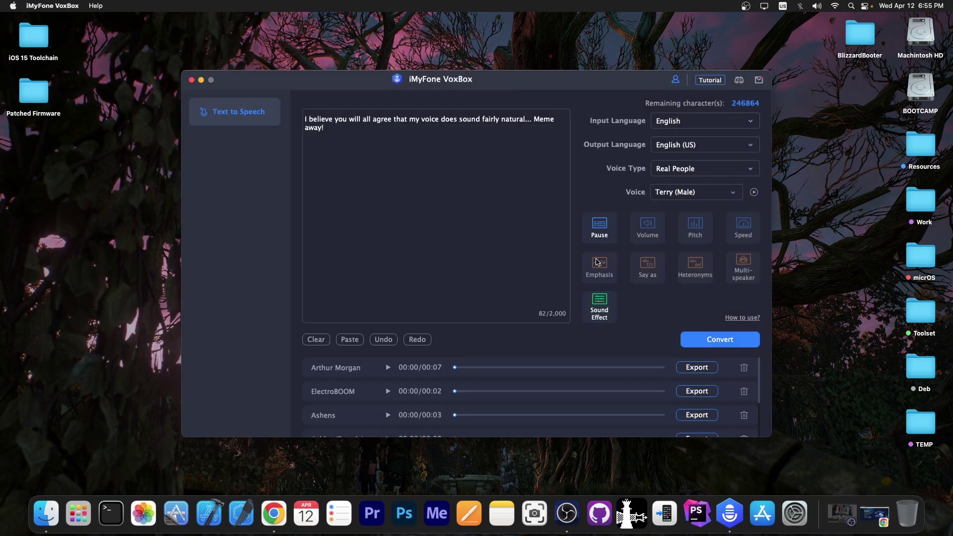
- Look over the pause and sound-effect insert options, then play the Terry (Male) clip
left_click(599, 227)
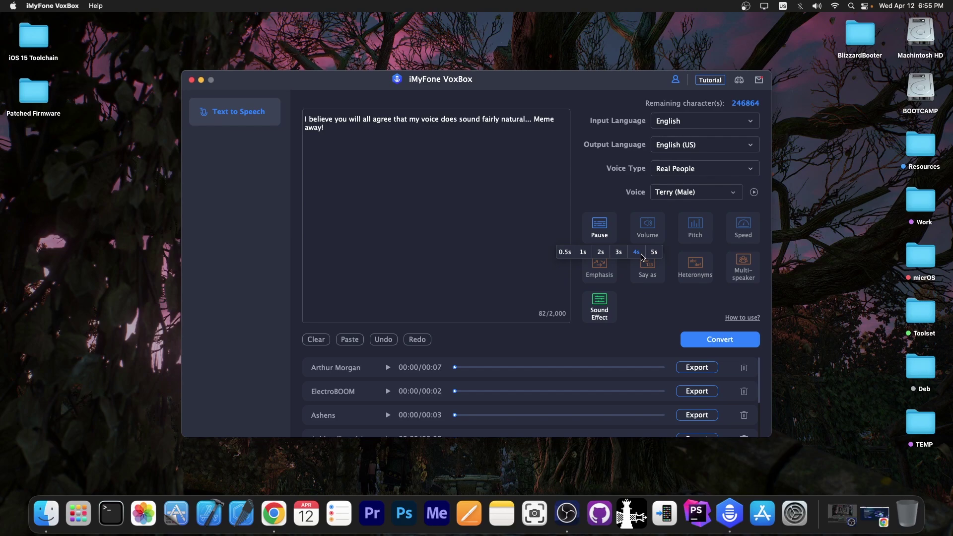
left_click(600, 307)
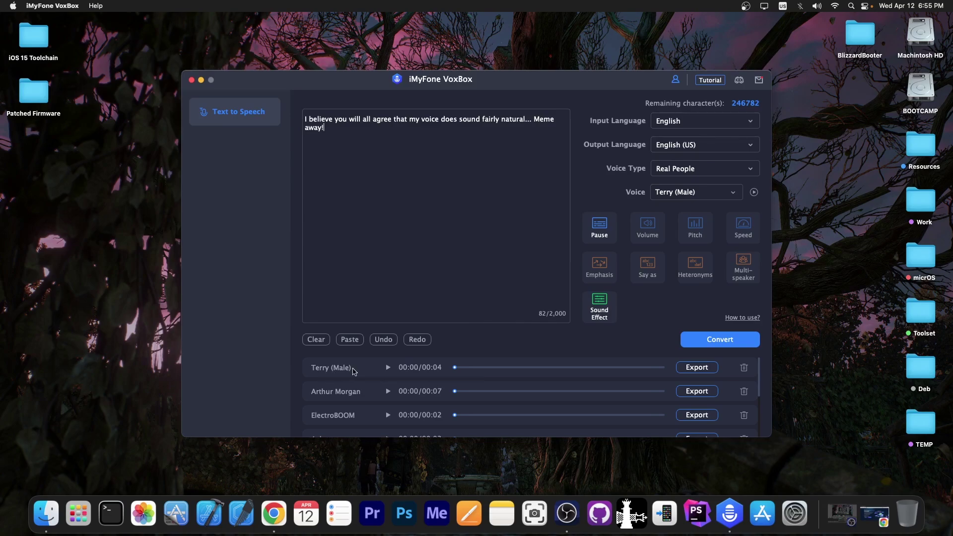
left_click(388, 369)
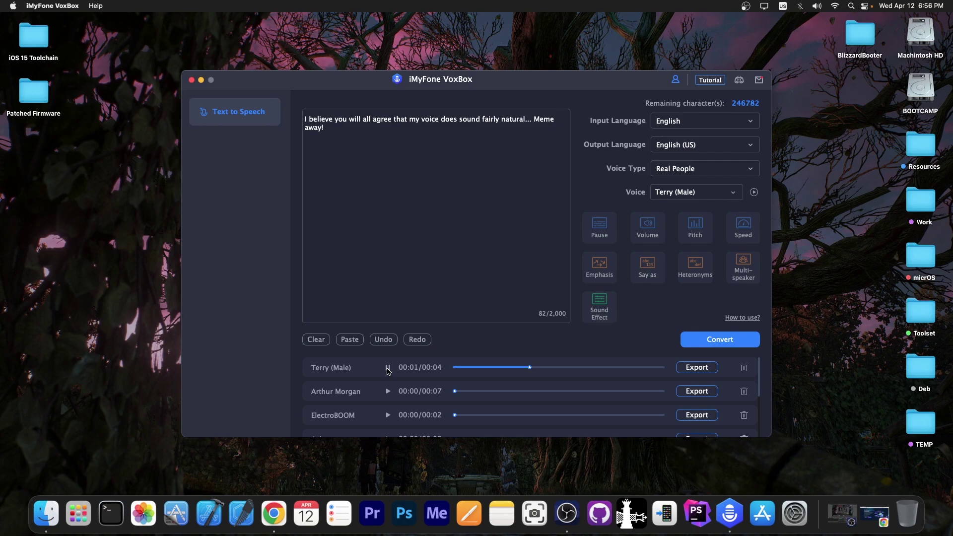
- Export the Terry (Male) clip as a WAV file to the Desktop, then quit VoxBox
left_click(685, 371)
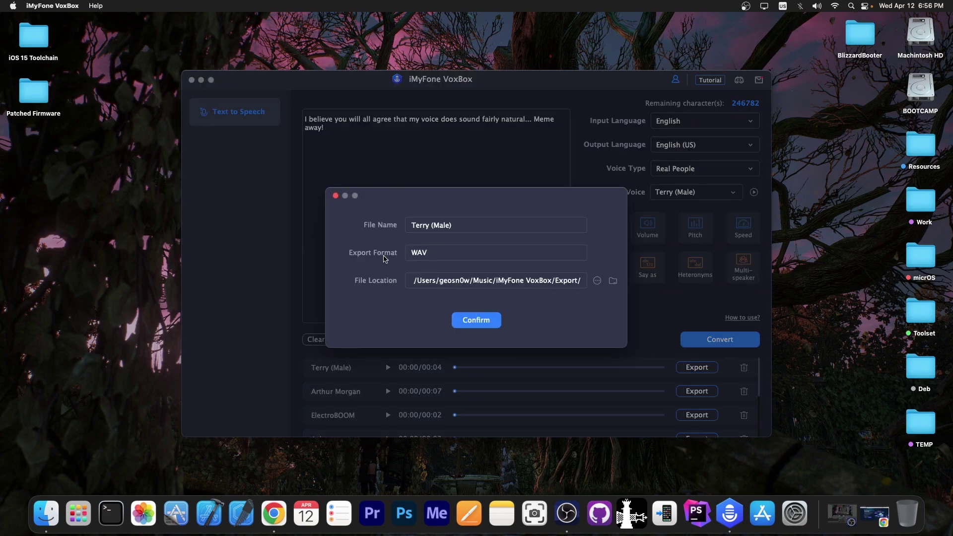
left_click(599, 282)
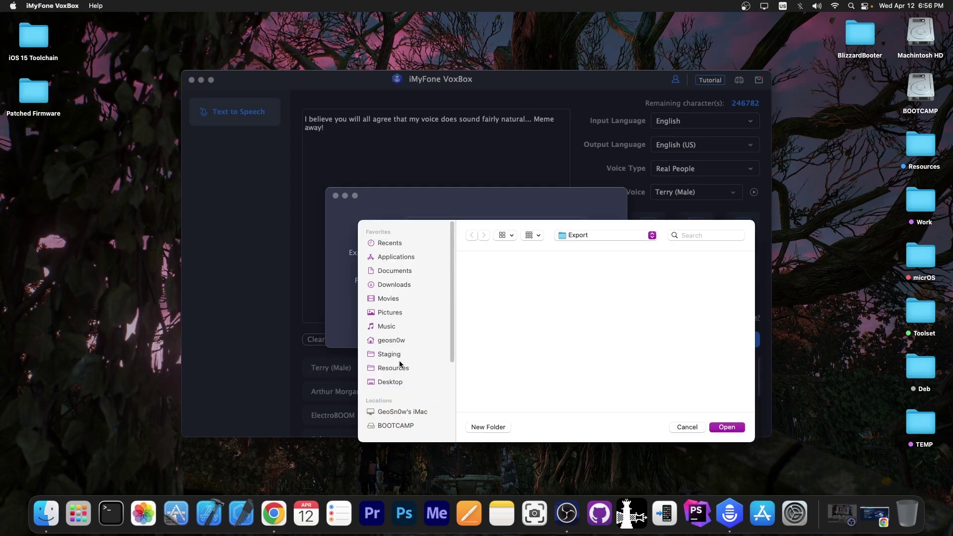
left_click(393, 382)
left_click(727, 427)
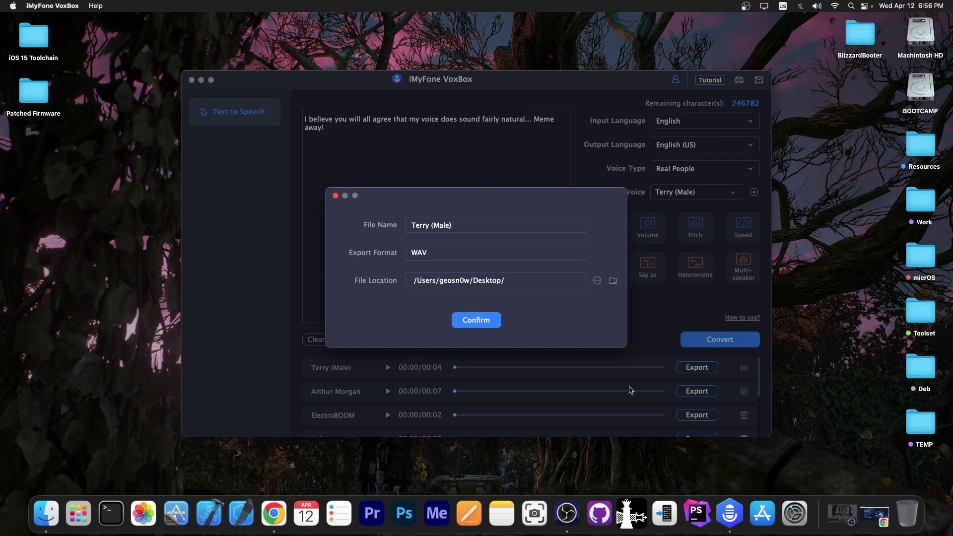
left_click(481, 326)
key("super+q")
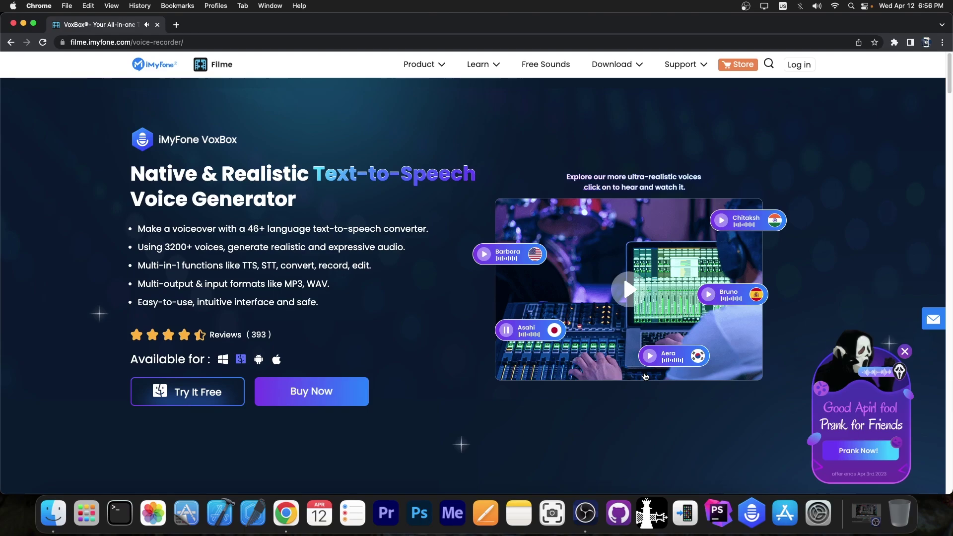
- Scroll the VoxBox page, view the Android and Mac download options, then close Chrome
scroll(648, 366, "down", 15)
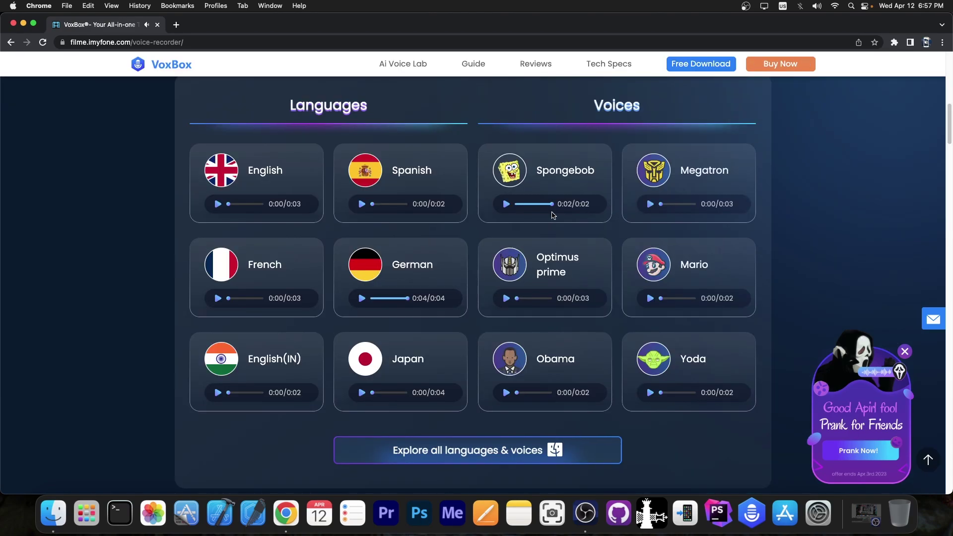
scroll(535, 274, "down", 1)
scroll(535, 273, "down", 4)
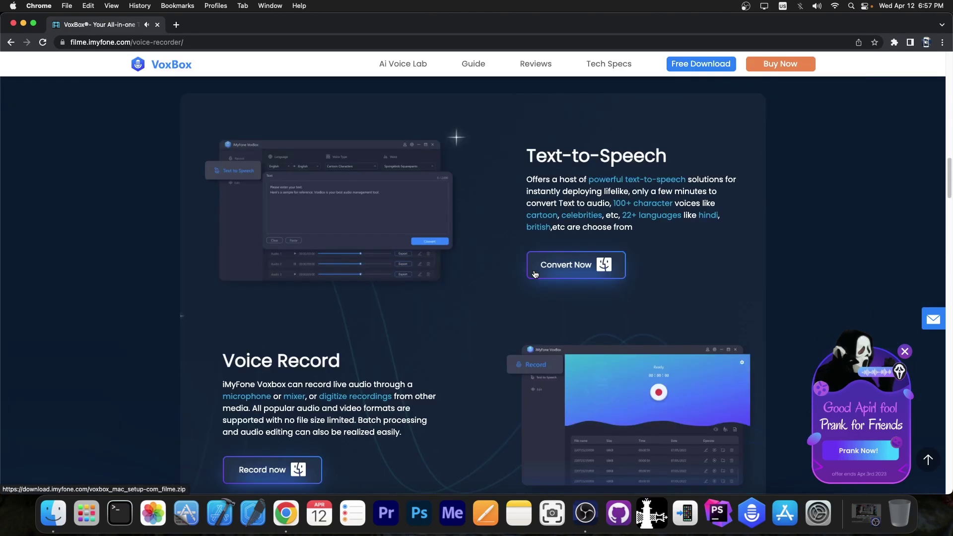
scroll(535, 274, "up", 20)
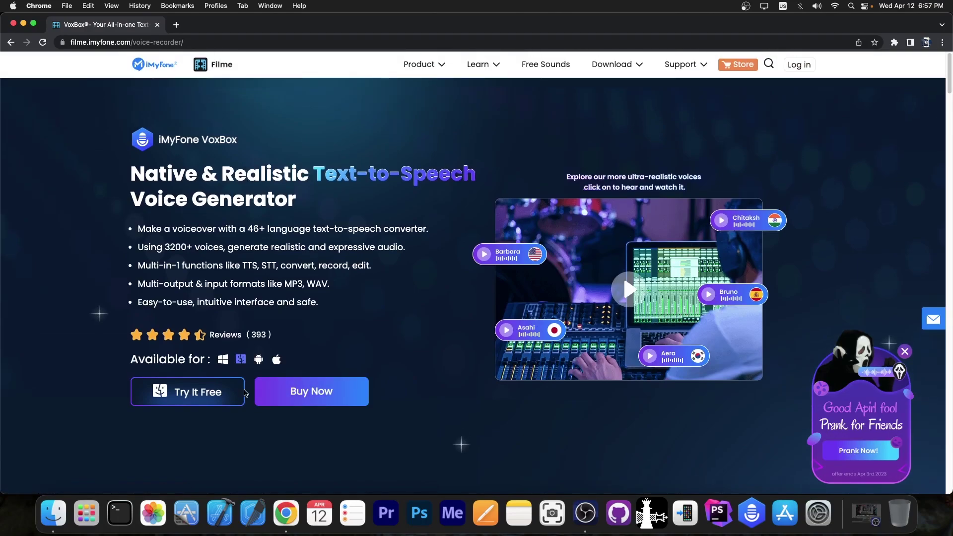
left_click(259, 362)
left_click(276, 364)
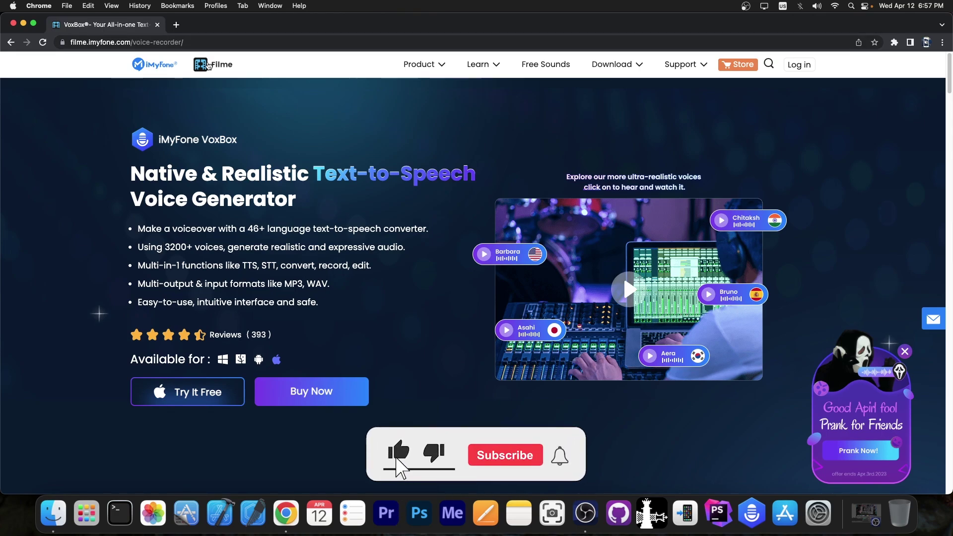
left_click(157, 25)
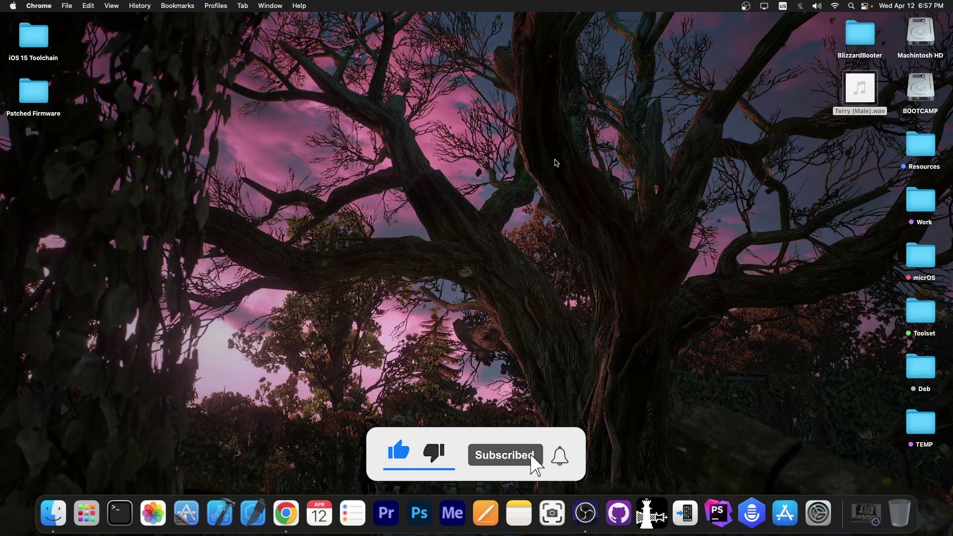